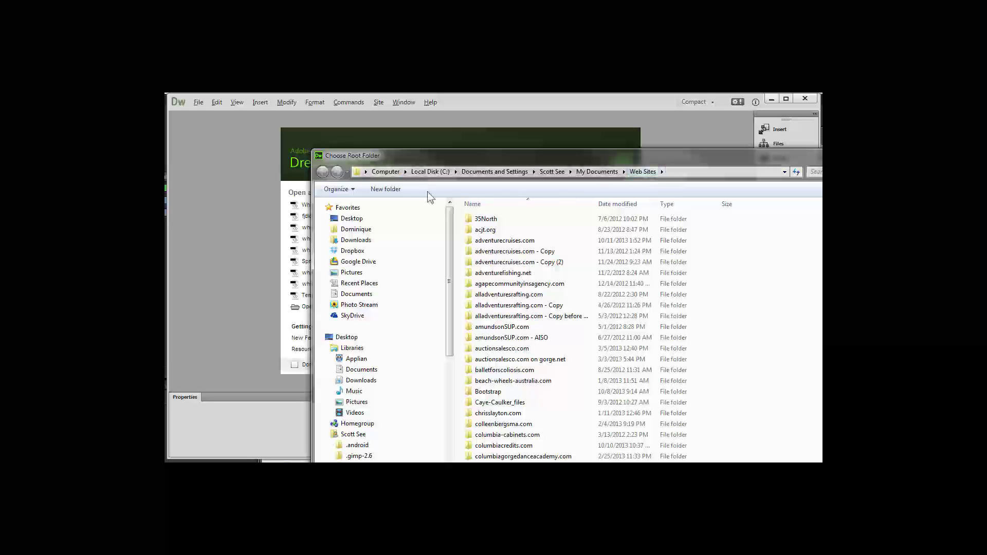
Create a new wzh3 folder in Web Sites and choose it as the wheeleez3 local site folder
left_click(386, 189)
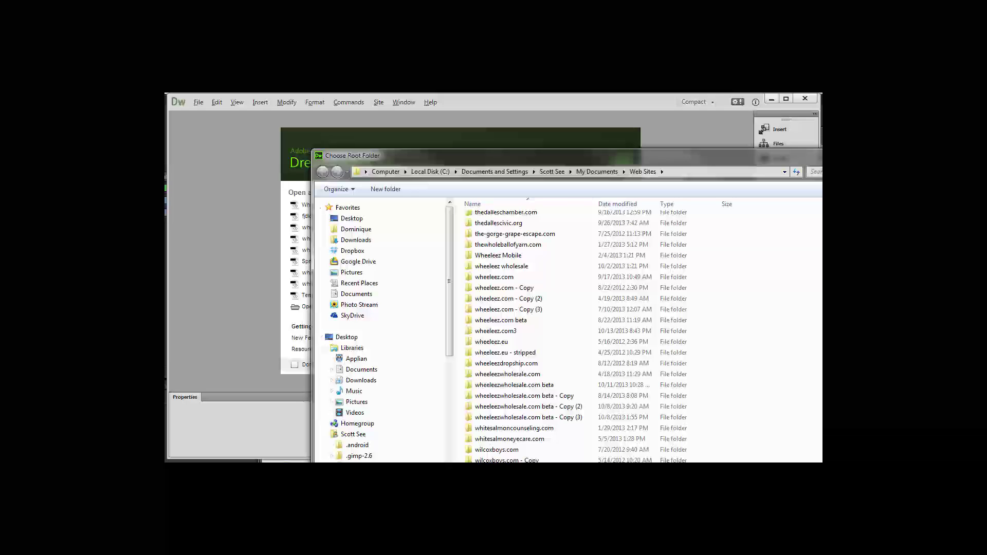
key("Return")
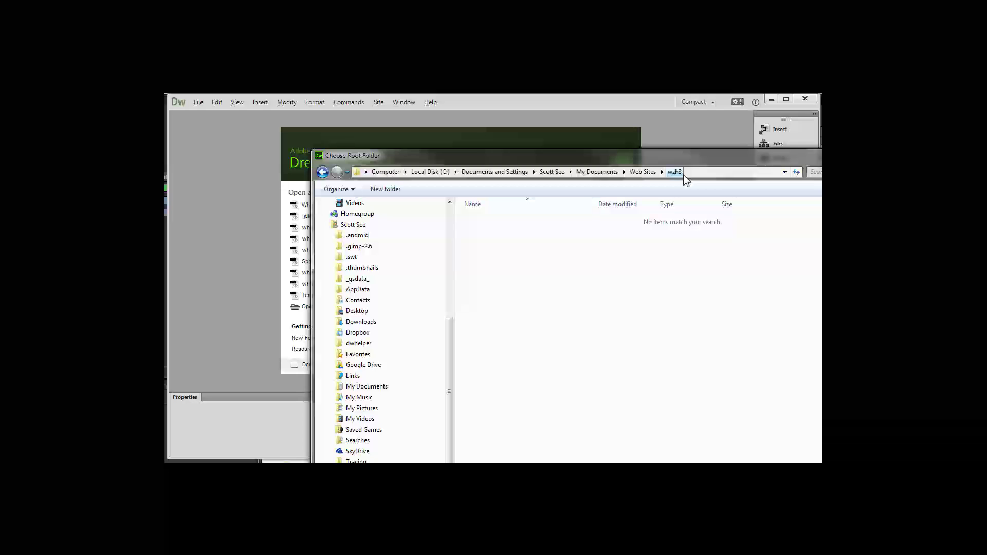
key("Return")
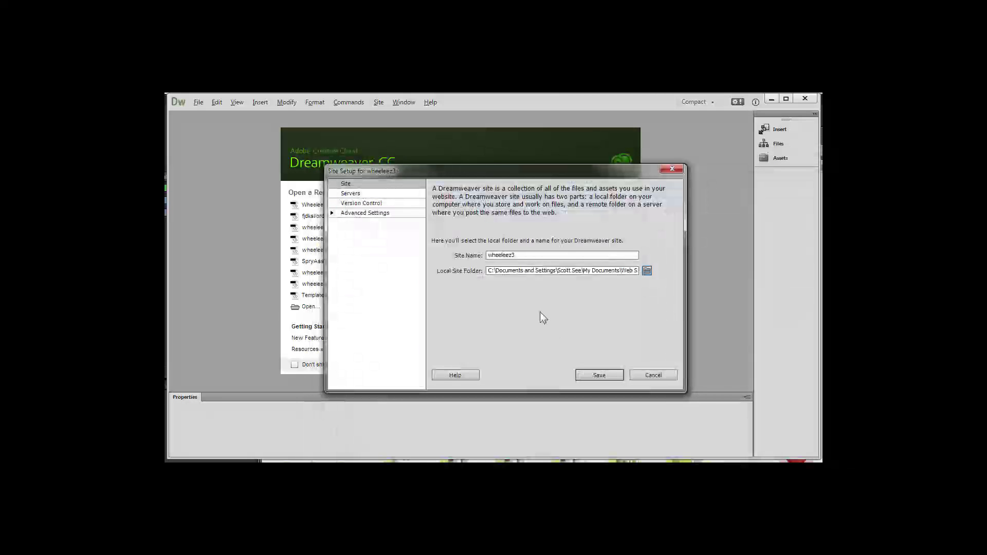
Add remote server wzh3 at FTP address ftp.wheeleez.com with the login username and account password
left_click(350, 193)
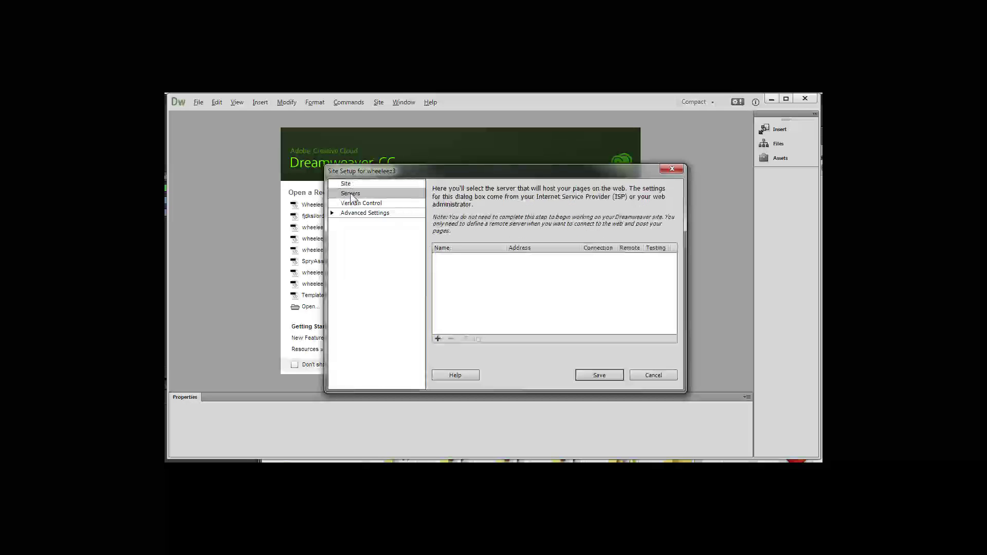
left_click(438, 339)
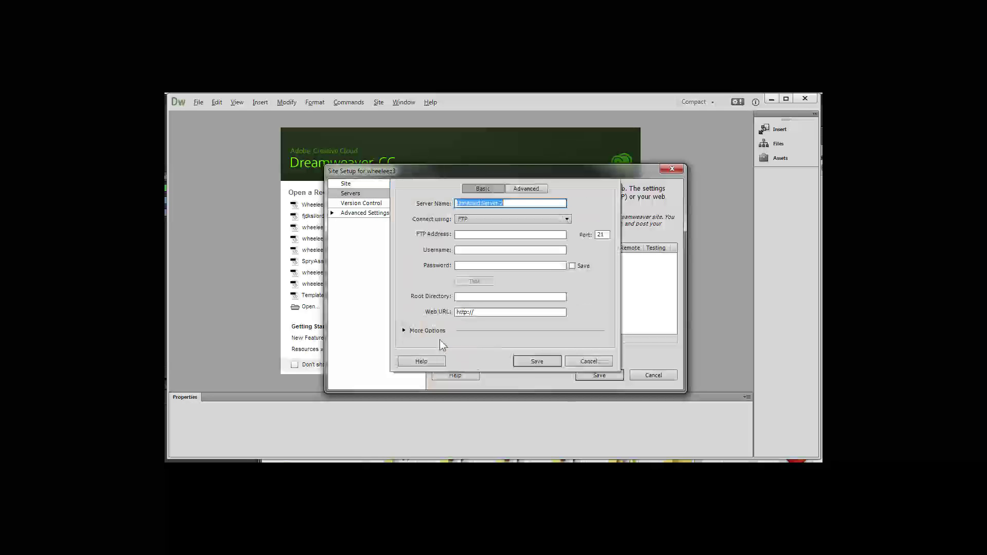
type("wzh3")
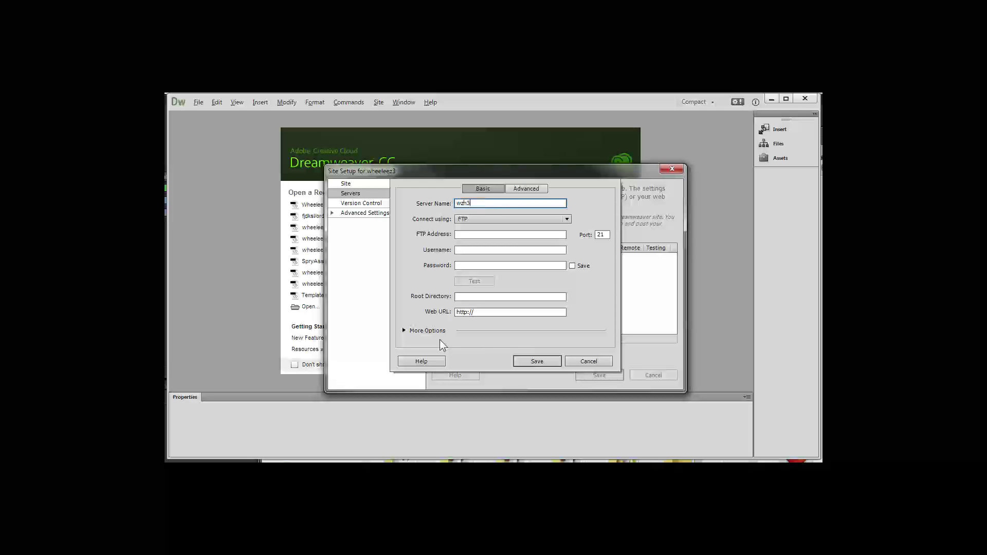
key("Tab")
key("Tab")
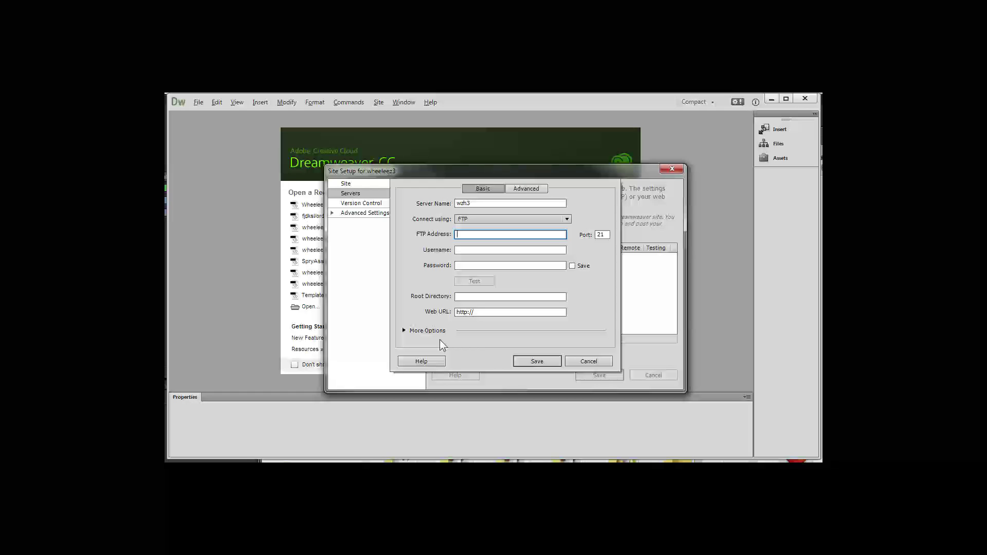
type("ftp.wheeleez.com")
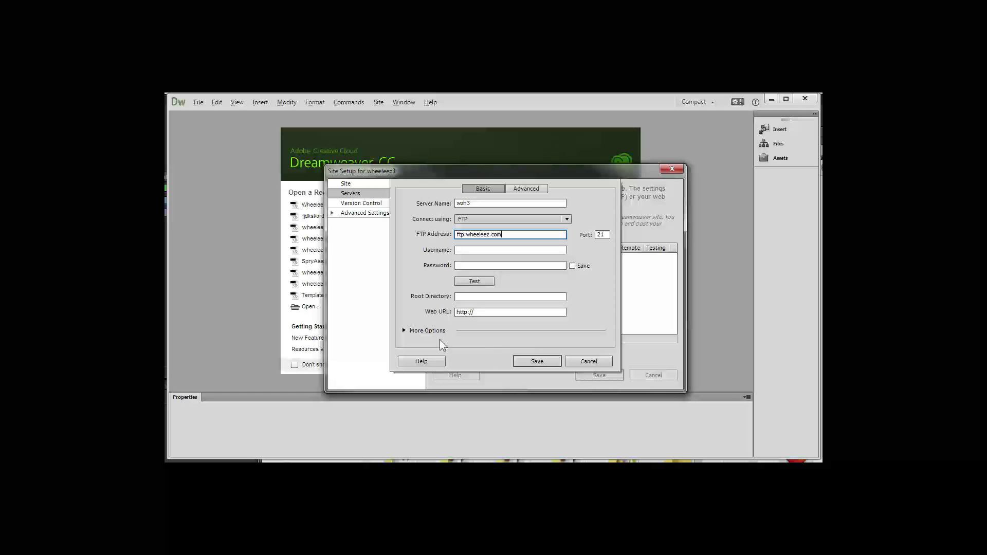
key("Tab")
key("Tab")
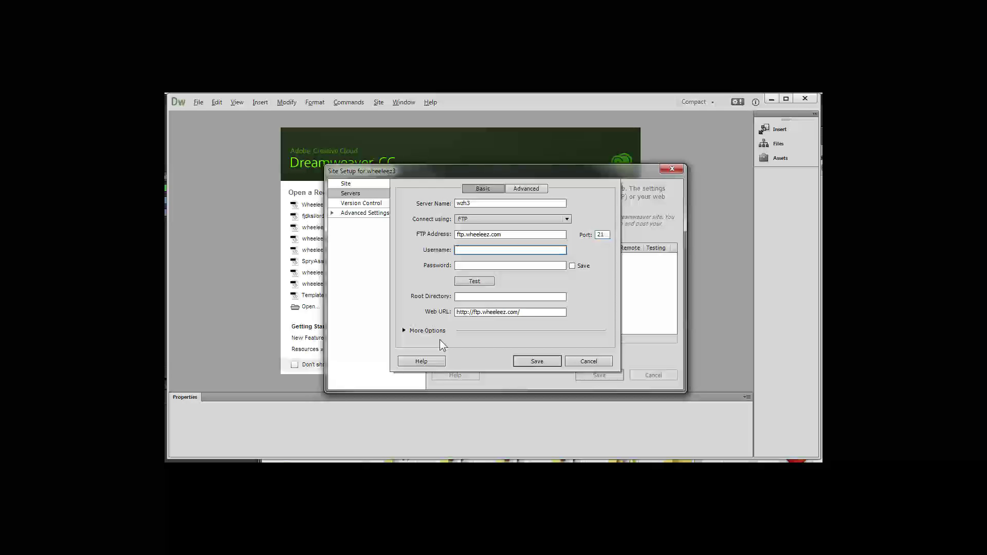
type("wheeleez.com")
key("Tab")
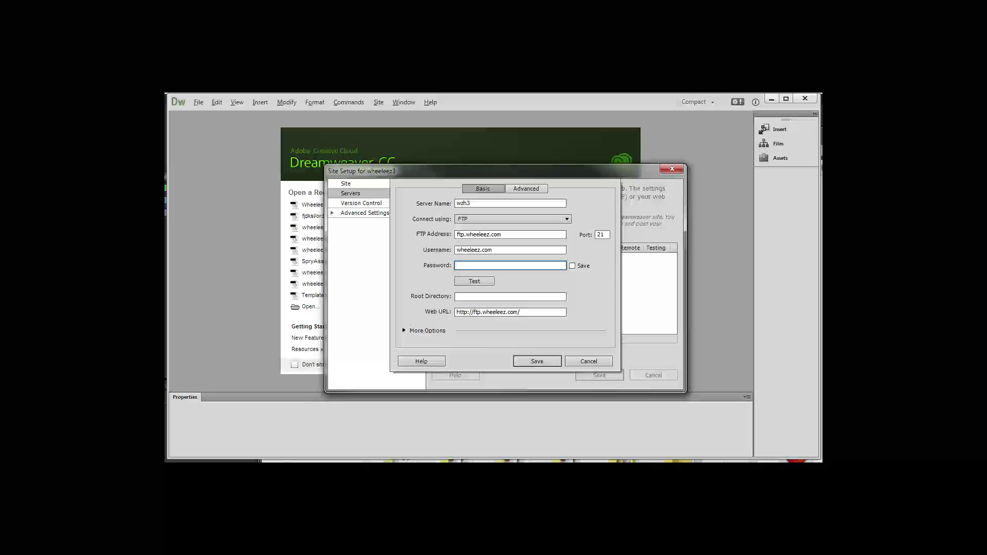
key("Tab")
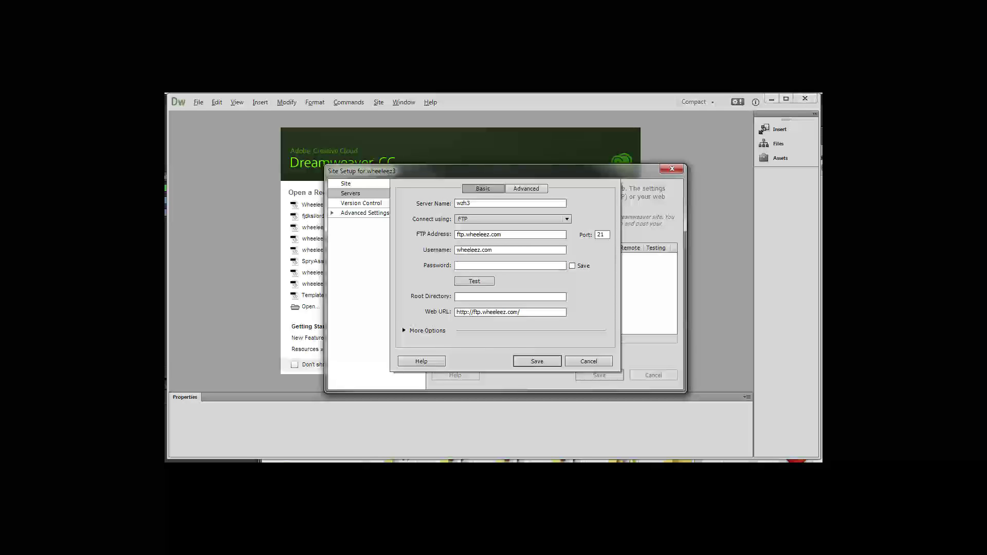
left_click(538, 263)
key("ctrl+v")
left_click(487, 297)
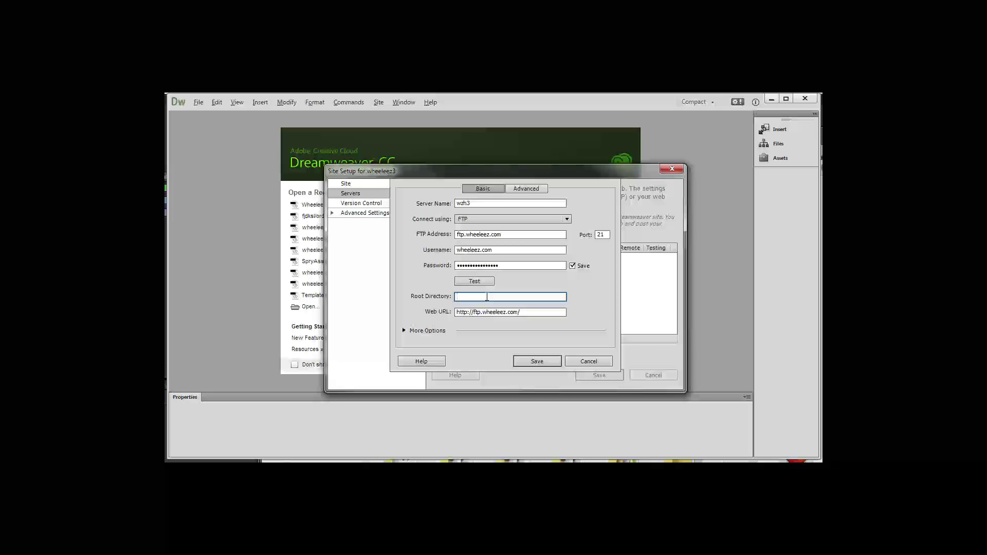
type("public_html")
key("Tab")
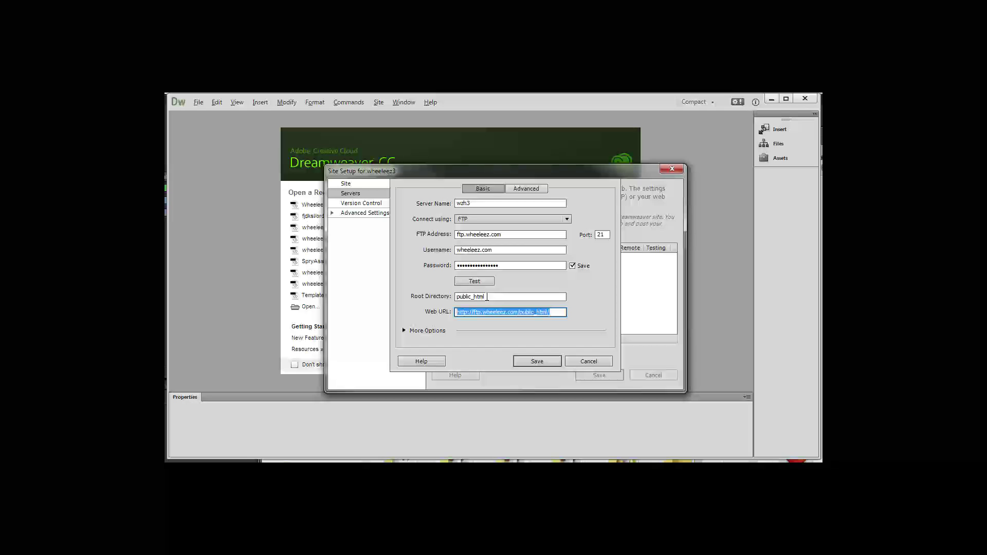
key("End")
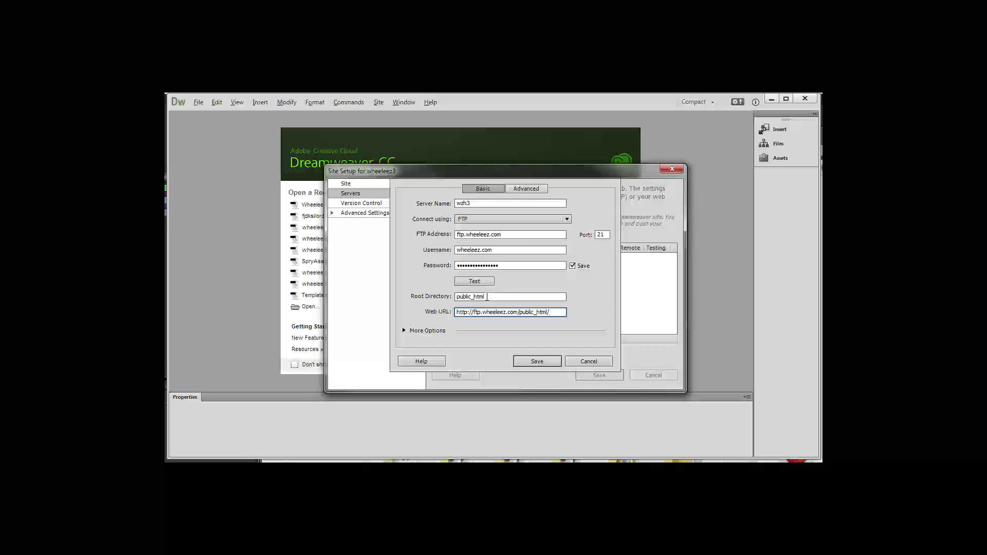
key("BackSpace")
key("BackSpace")
key("BackSpace")
key("BackSpace")
key("BackSpace")
key("BackSpace")
key("BackSpace")
key("BackSpace")
key("BackSpace")
key("BackSpace")
key("BackSpace")
key("BackSpace")
key("BackSpace")
type("www")
left_click(537, 359)
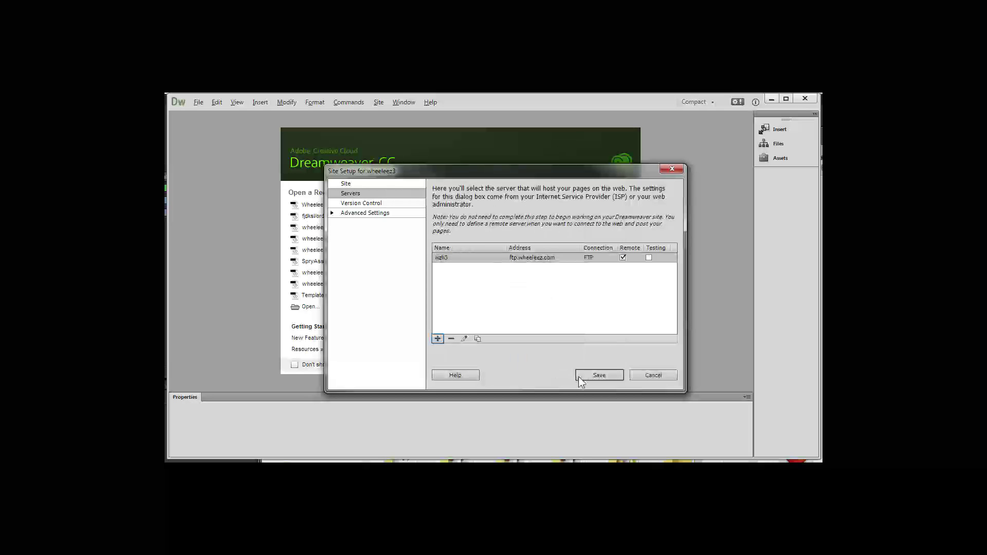
Tick Testing for the wzh3 server and save the wheeleez3 site setup
left_click(649, 258)
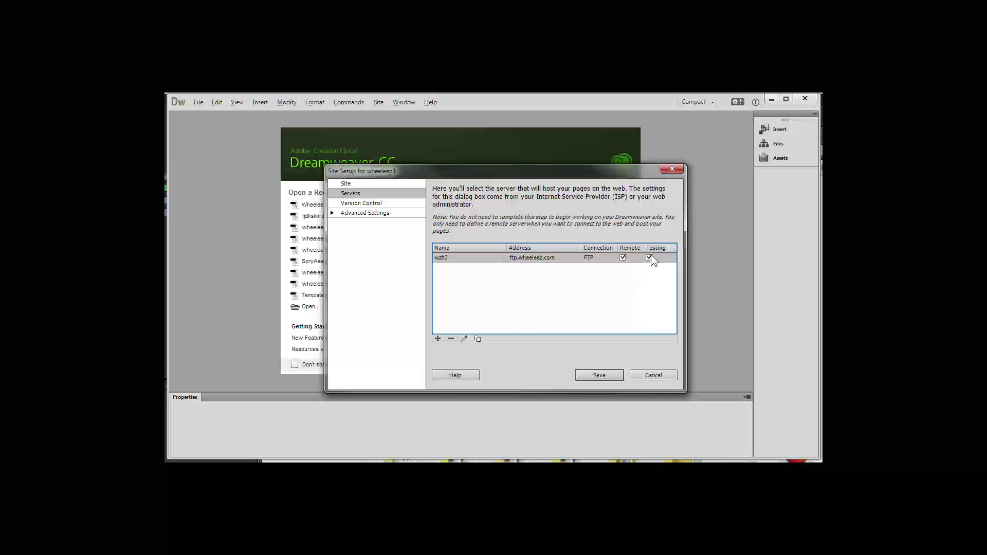
left_click(599, 375)
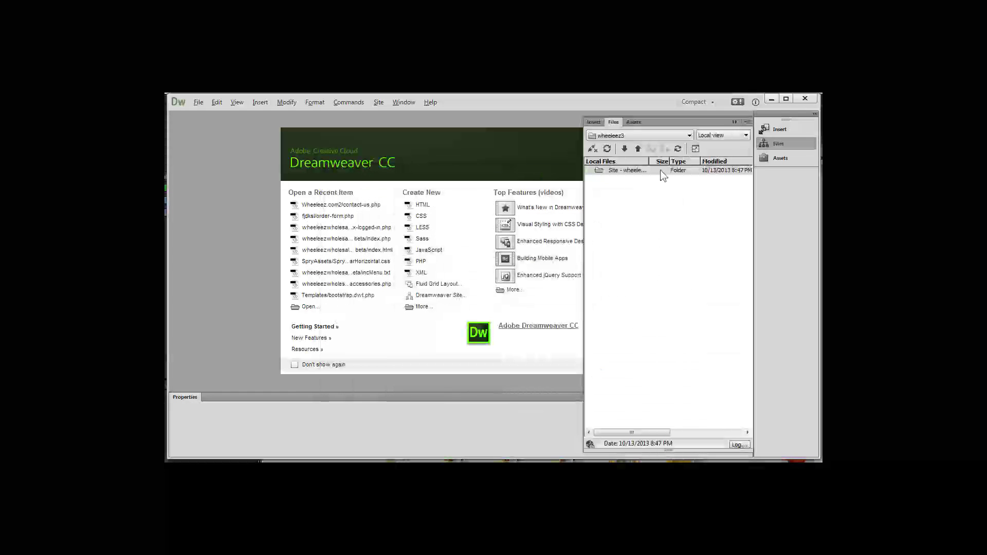
Expand the wheeleez3 Files panel into the combined local and remote files view
right_click(598, 171)
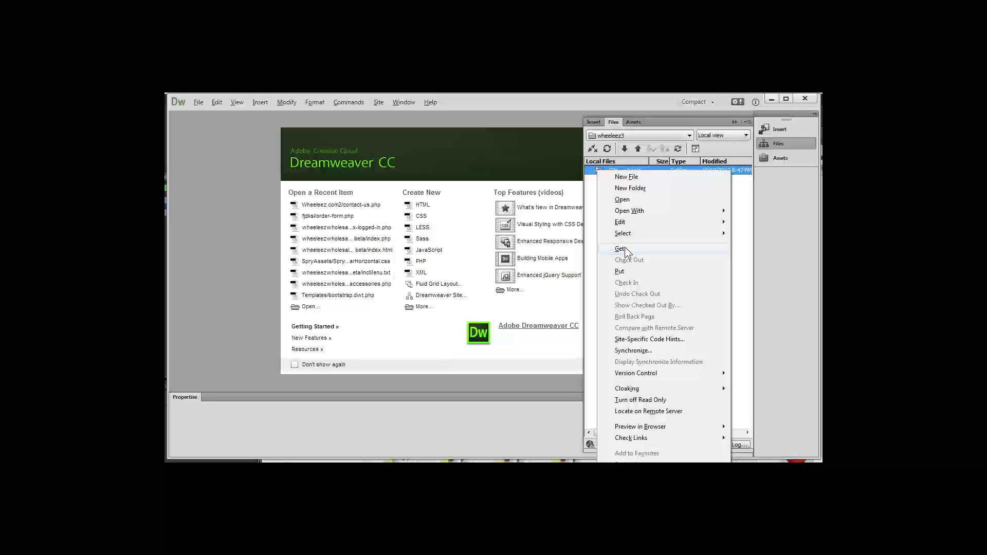
left_click(745, 194)
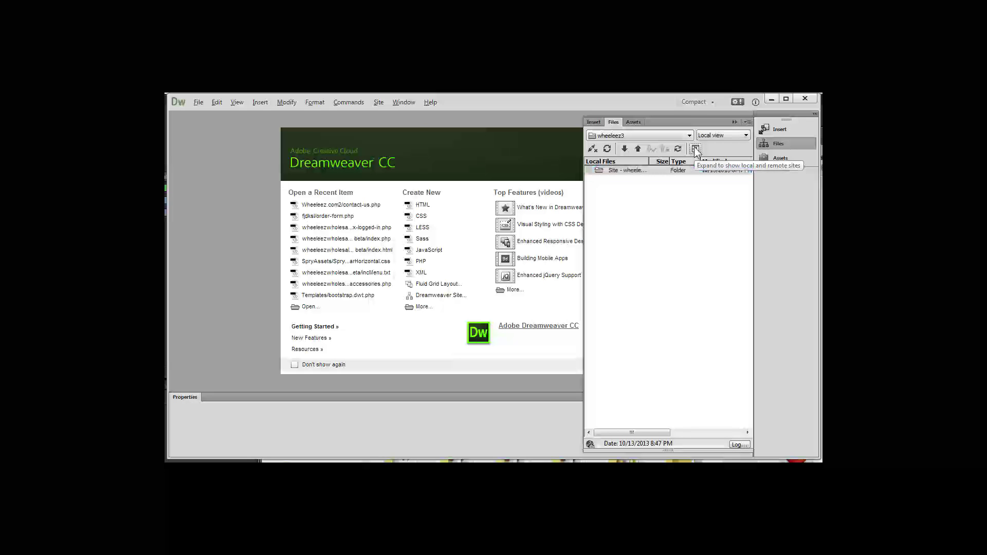
left_click(696, 149)
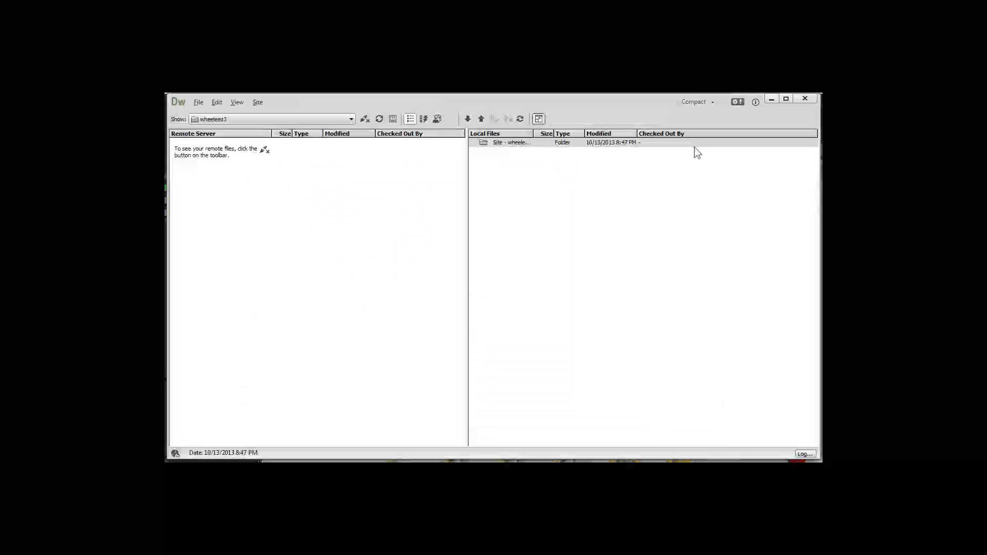
Connect to ftp.wheeleez.com and Get beachcart-folding.php from the remote file list
left_click(364, 120)
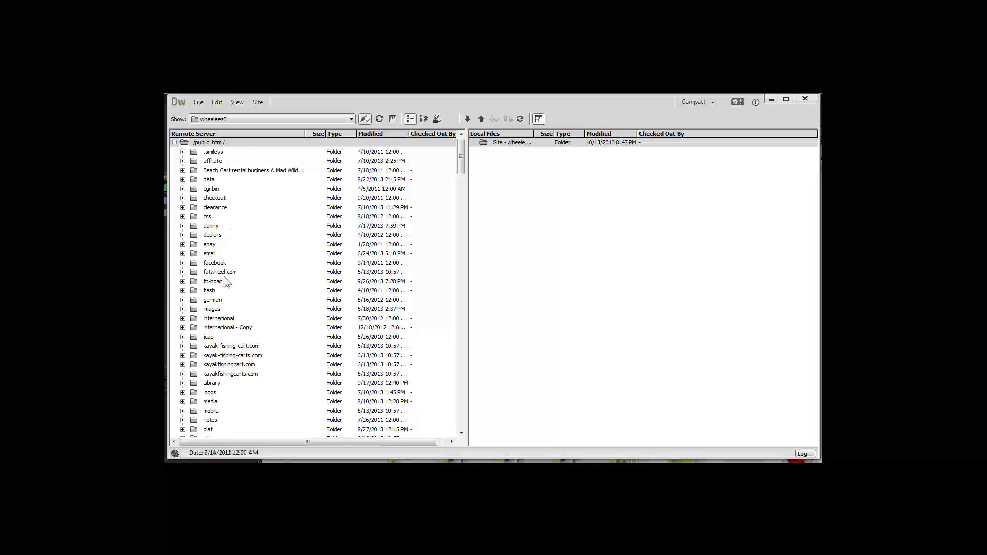
left_click_drag(460, 163, 457, 234)
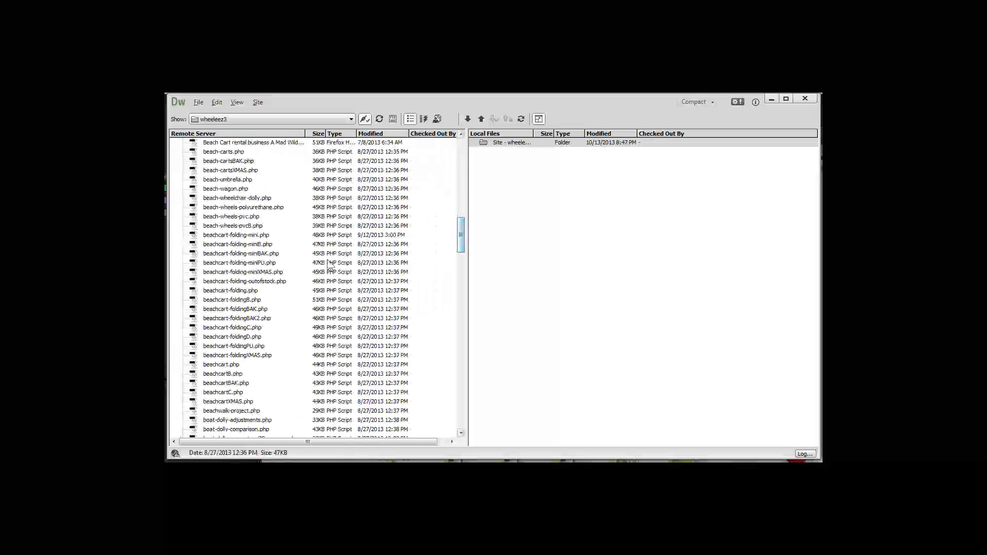
right_click(217, 294)
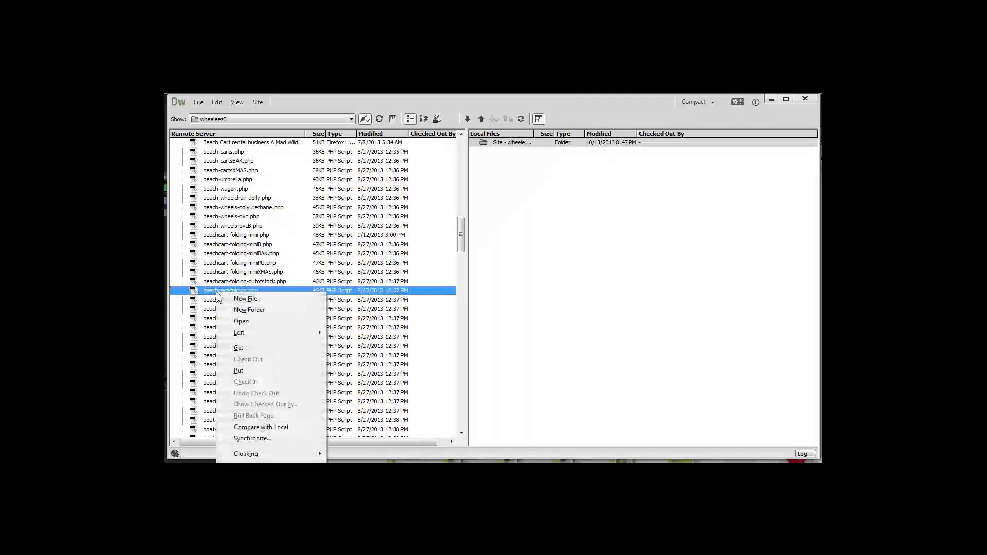
left_click(240, 349)
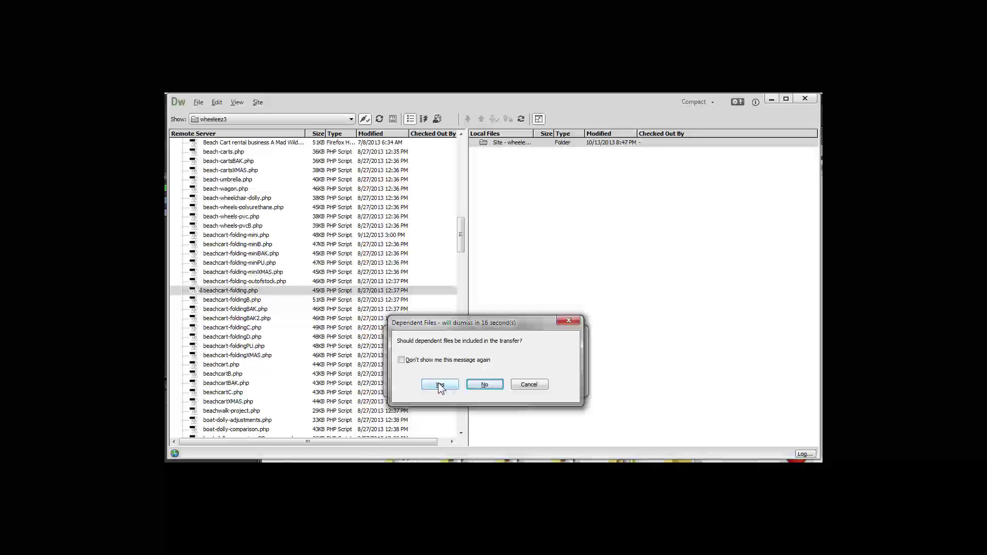
Include the dependent files in the download, then open the local beachcart-folding.php
left_click(438, 384)
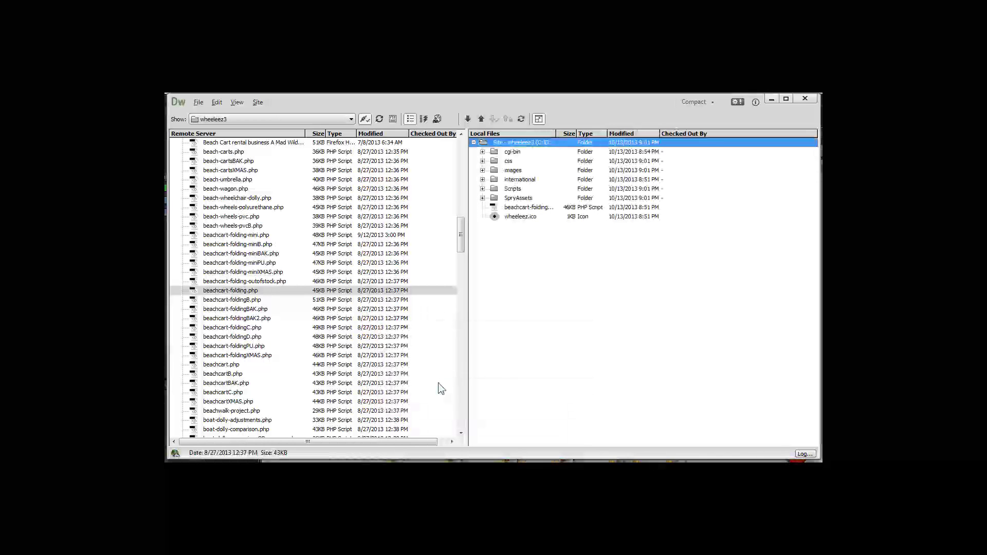
left_click(497, 211)
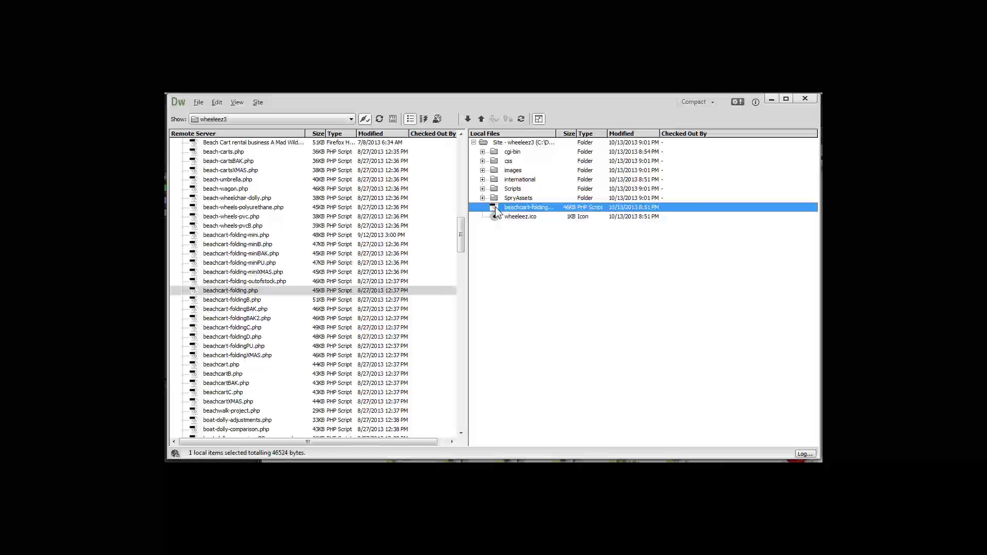
double_click(496, 209)
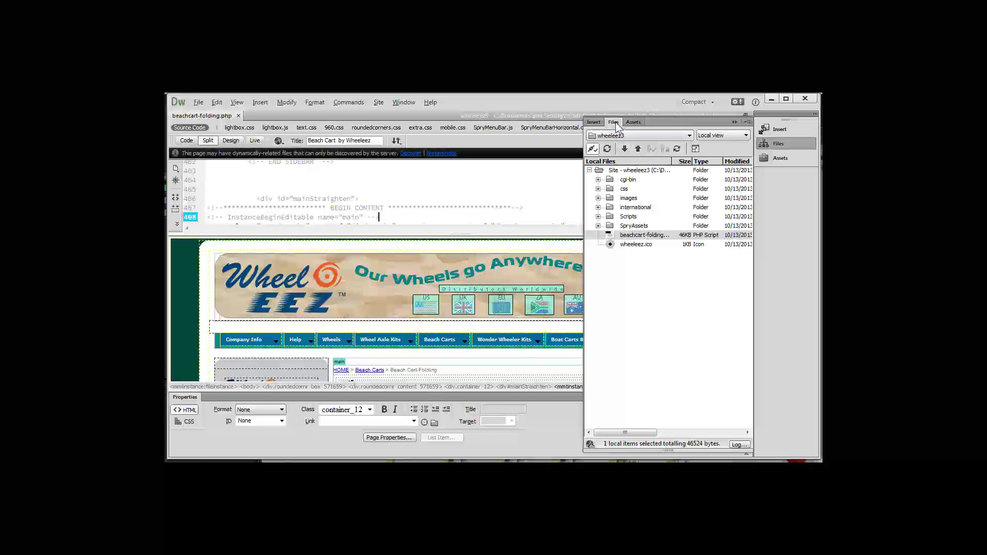
Collapse the Files panel, scroll the page, and Put beachcart-folding.php to the remote server
left_click(616, 122)
scroll(571, 259, "down", 4)
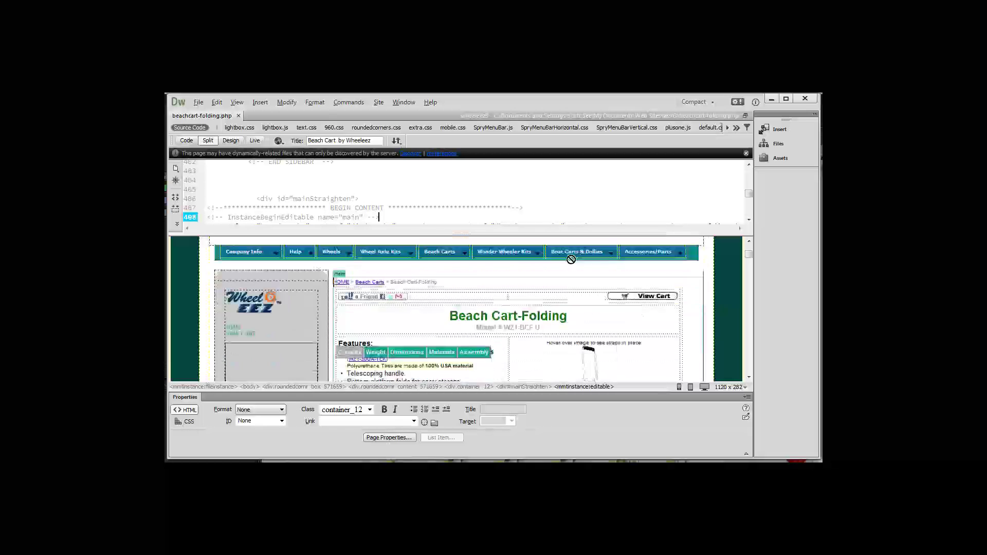
scroll(571, 260, "down", 2)
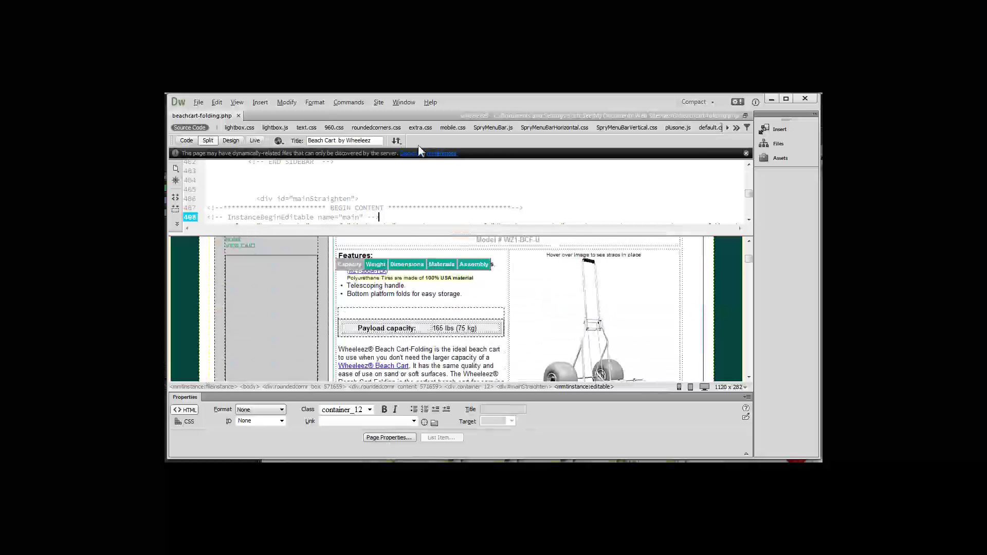
left_click(398, 142)
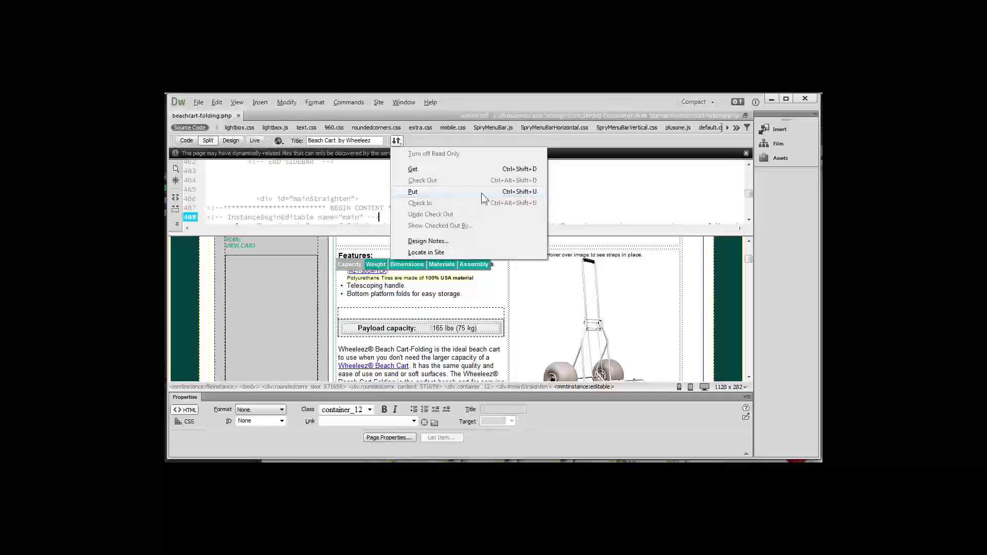
left_click(422, 196)
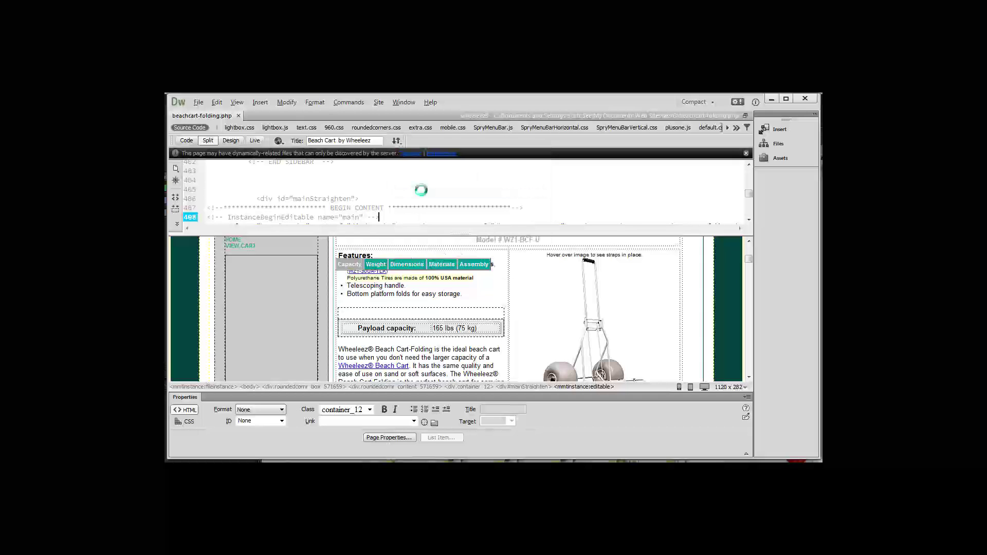